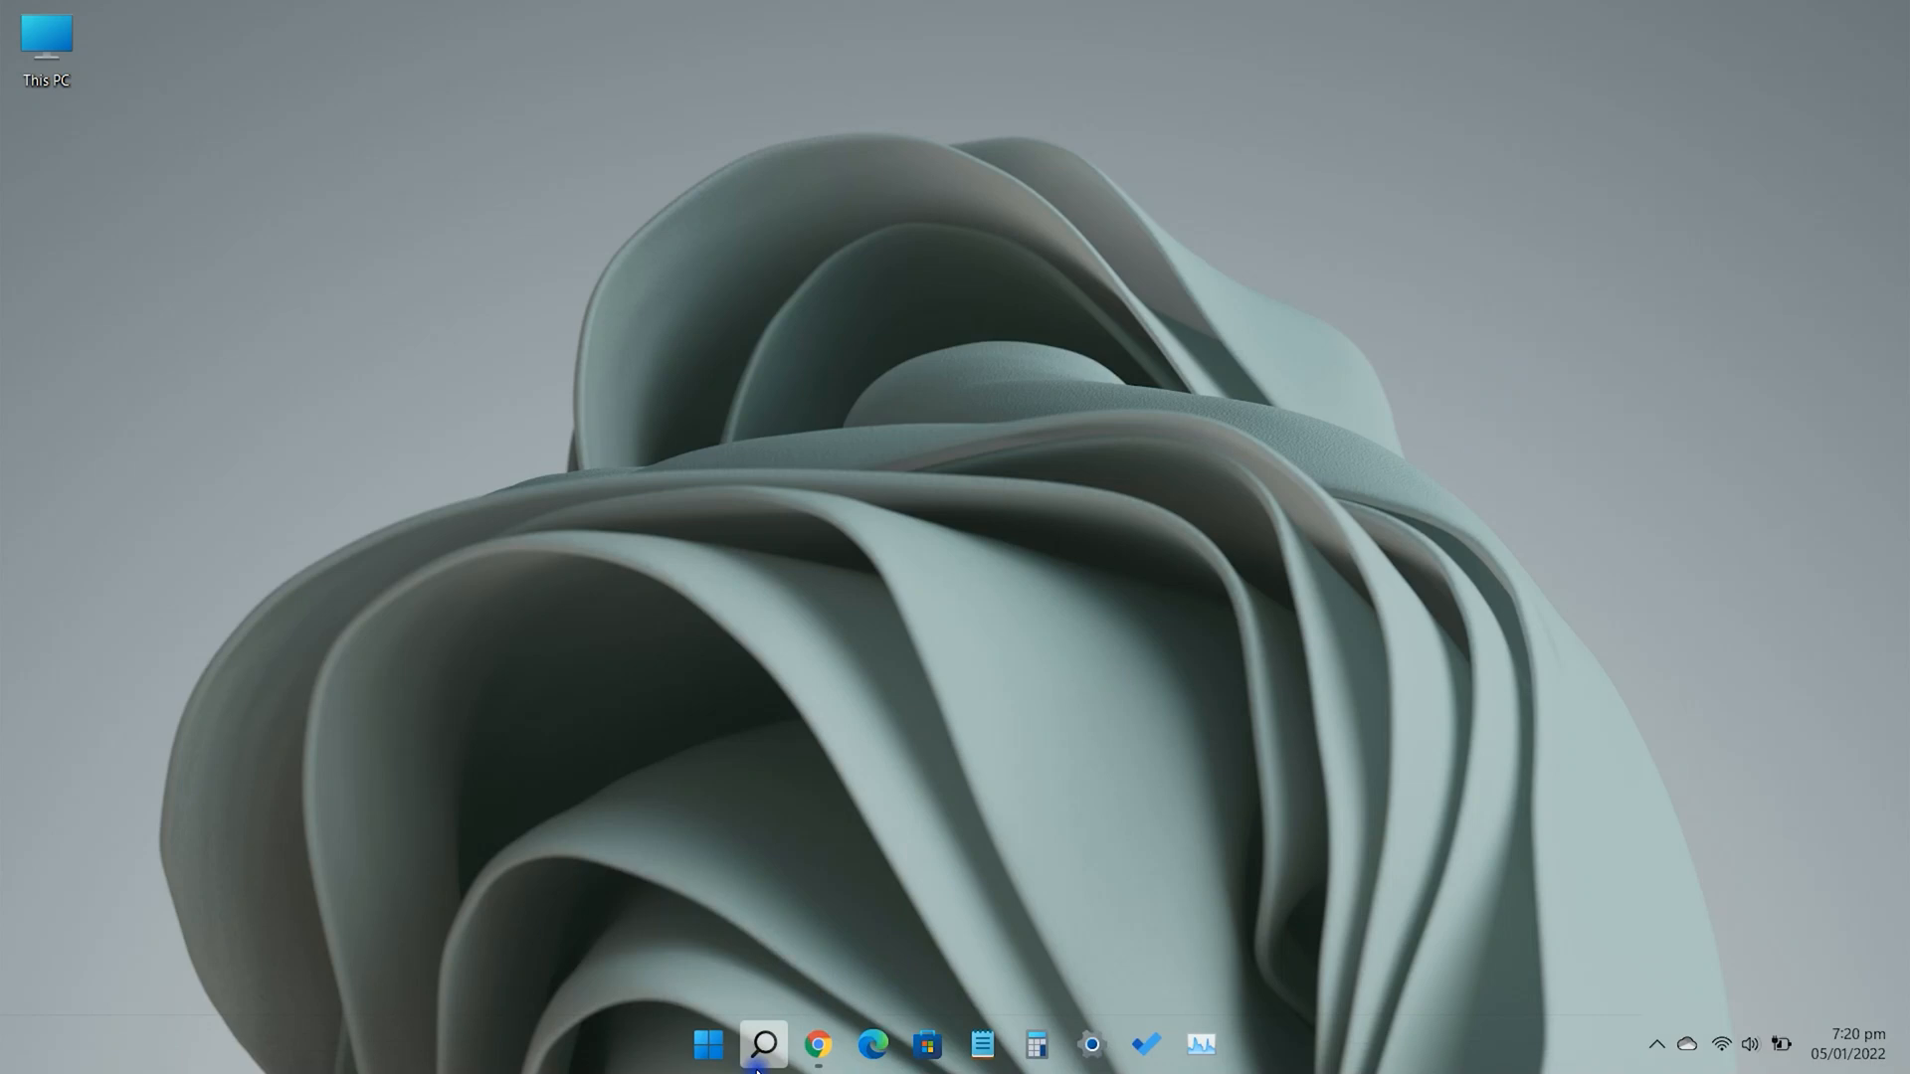
Search for the Clock app from Windows Search on the taskbar
click(764, 1048)
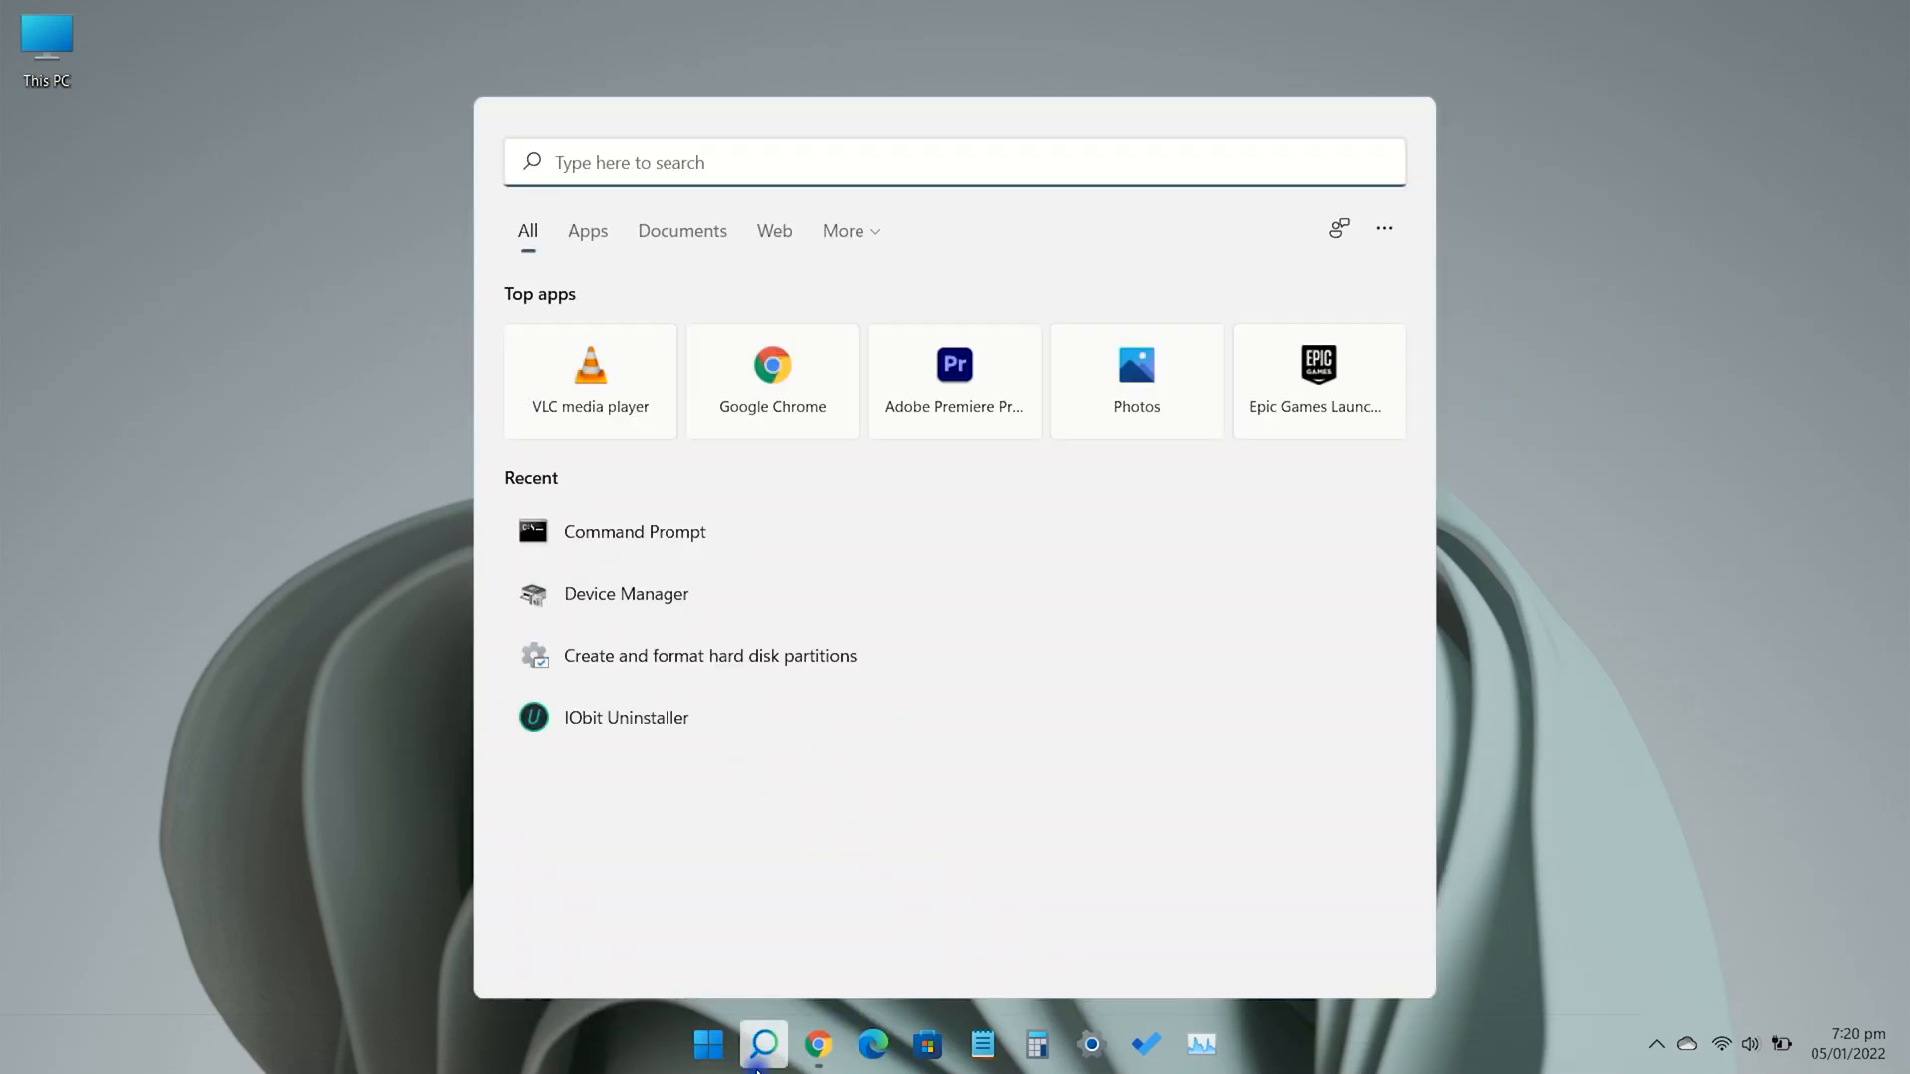
text(Clock)
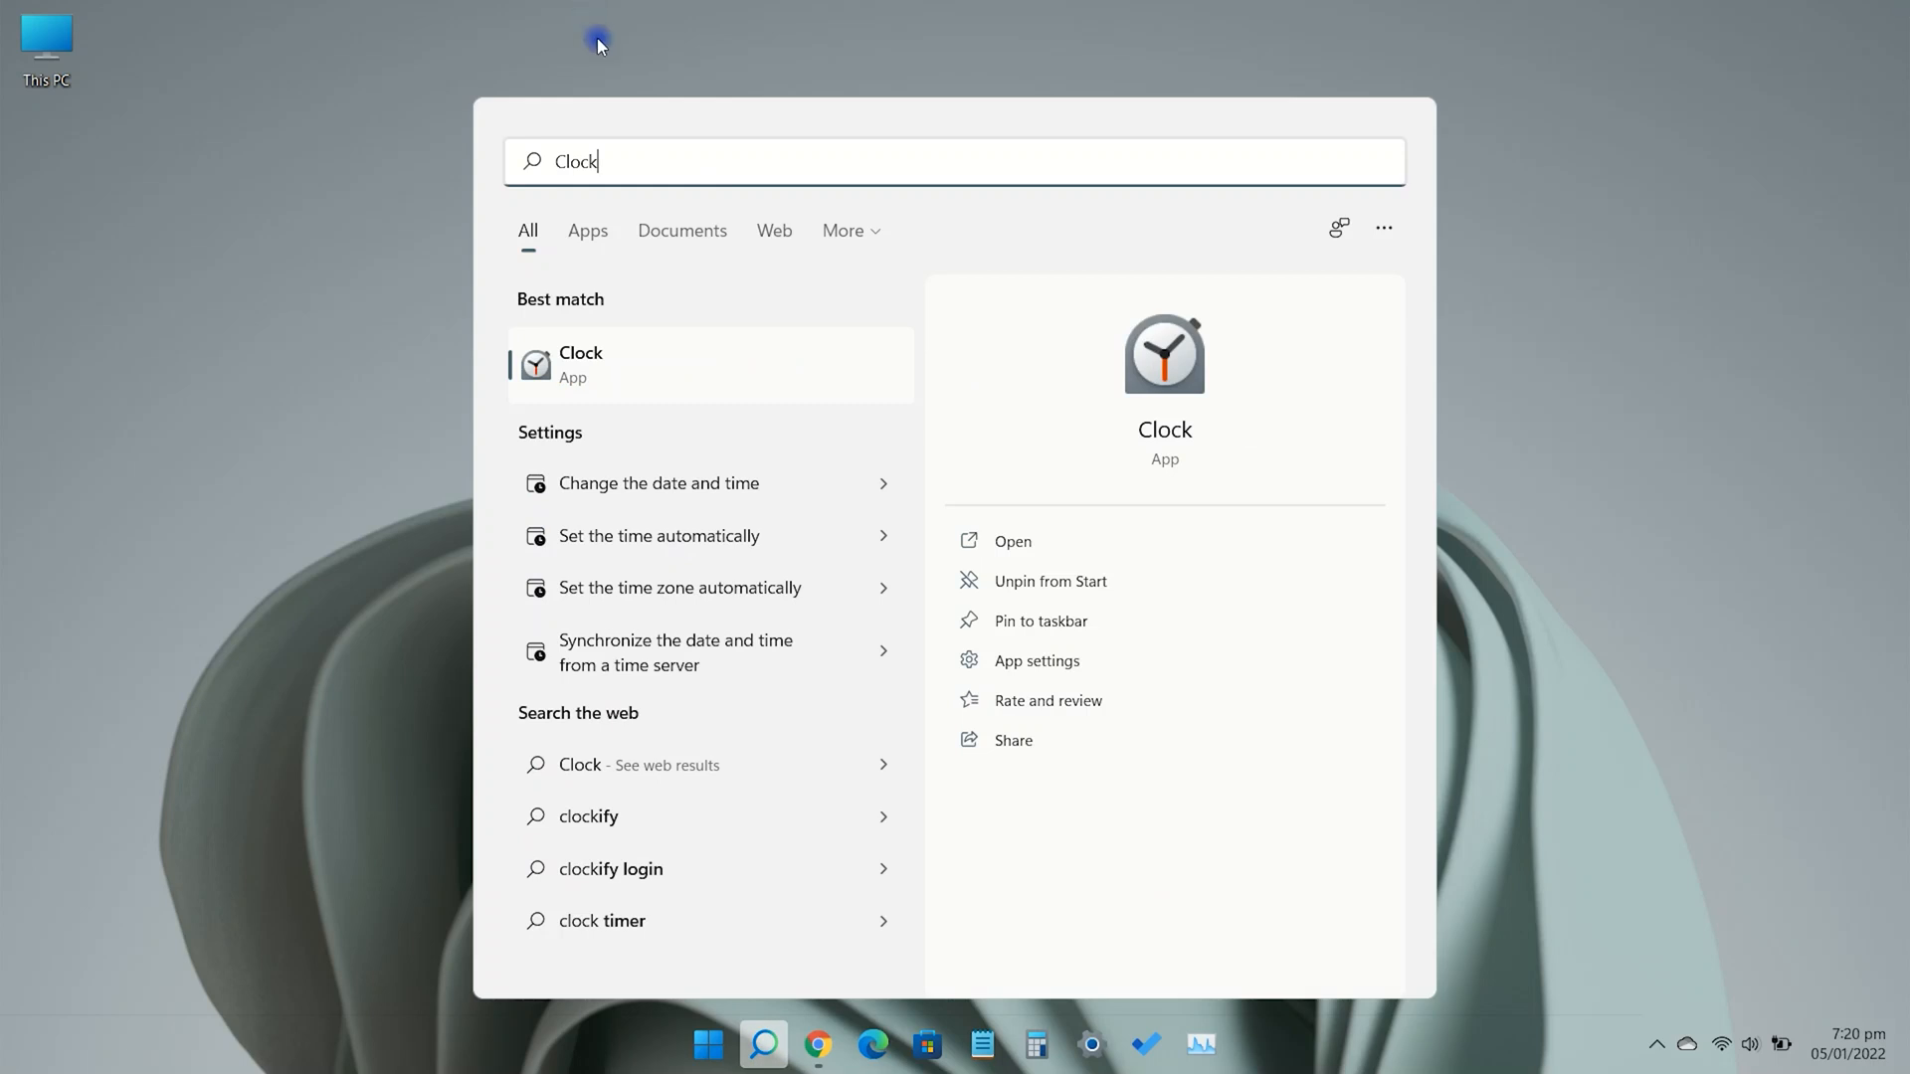
Launch Clock and sign in so the focus sessions Tasks card loads
click(1004, 534)
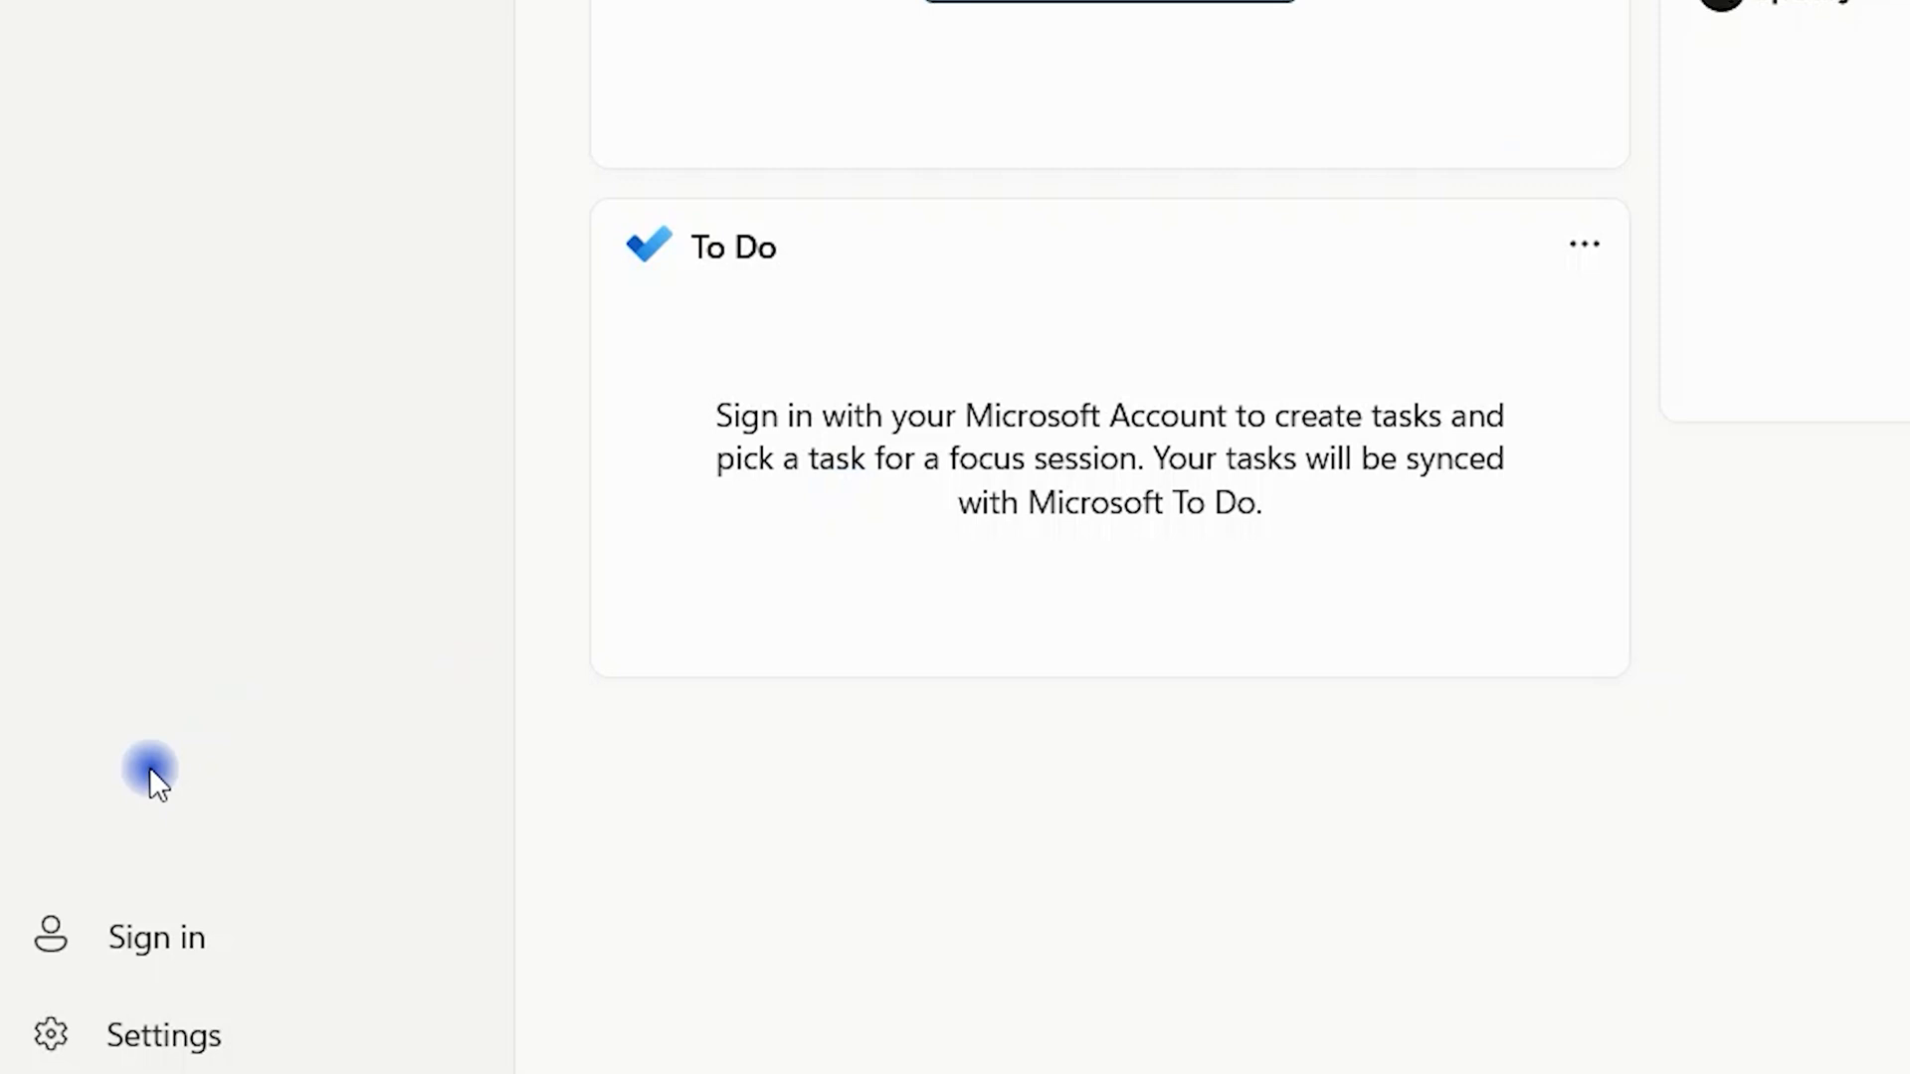
click(179, 960)
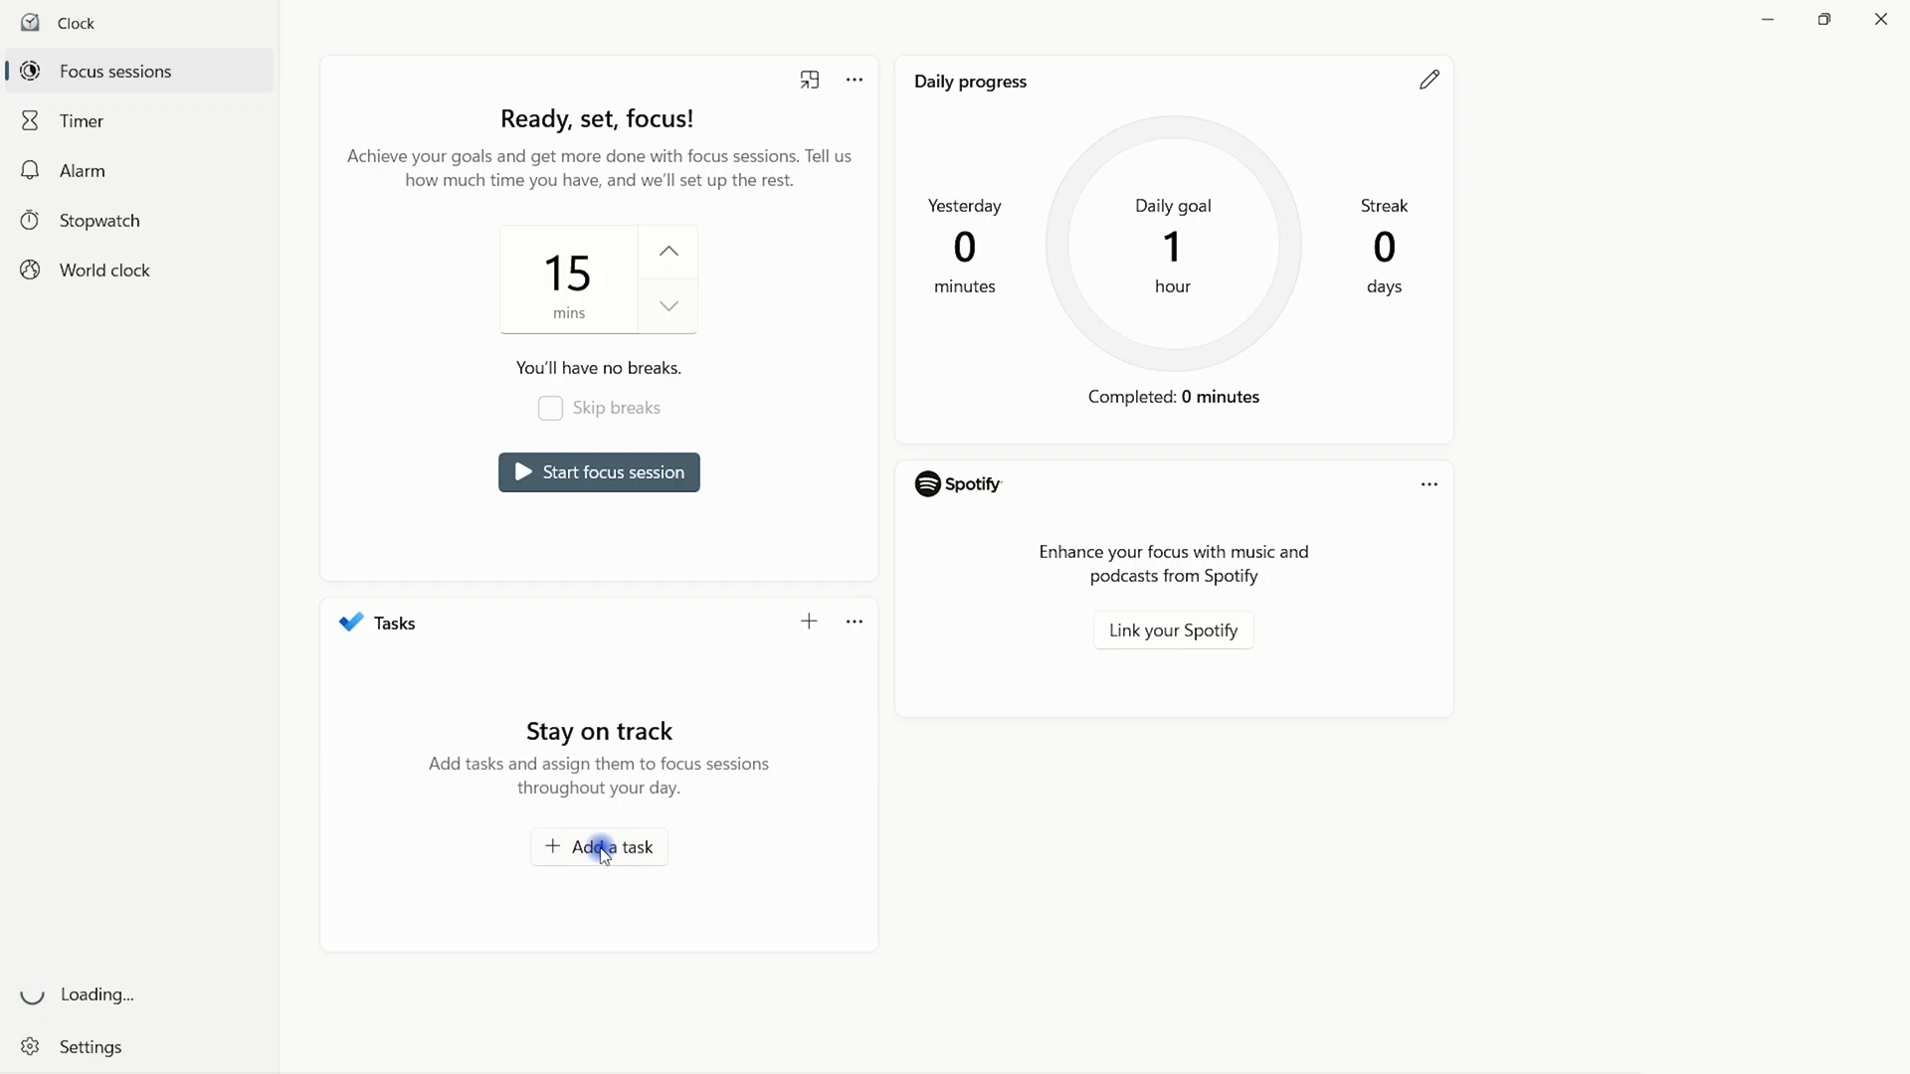
Add a task named 'xyz' and select it as the focus task
click(603, 851)
text(xyz)
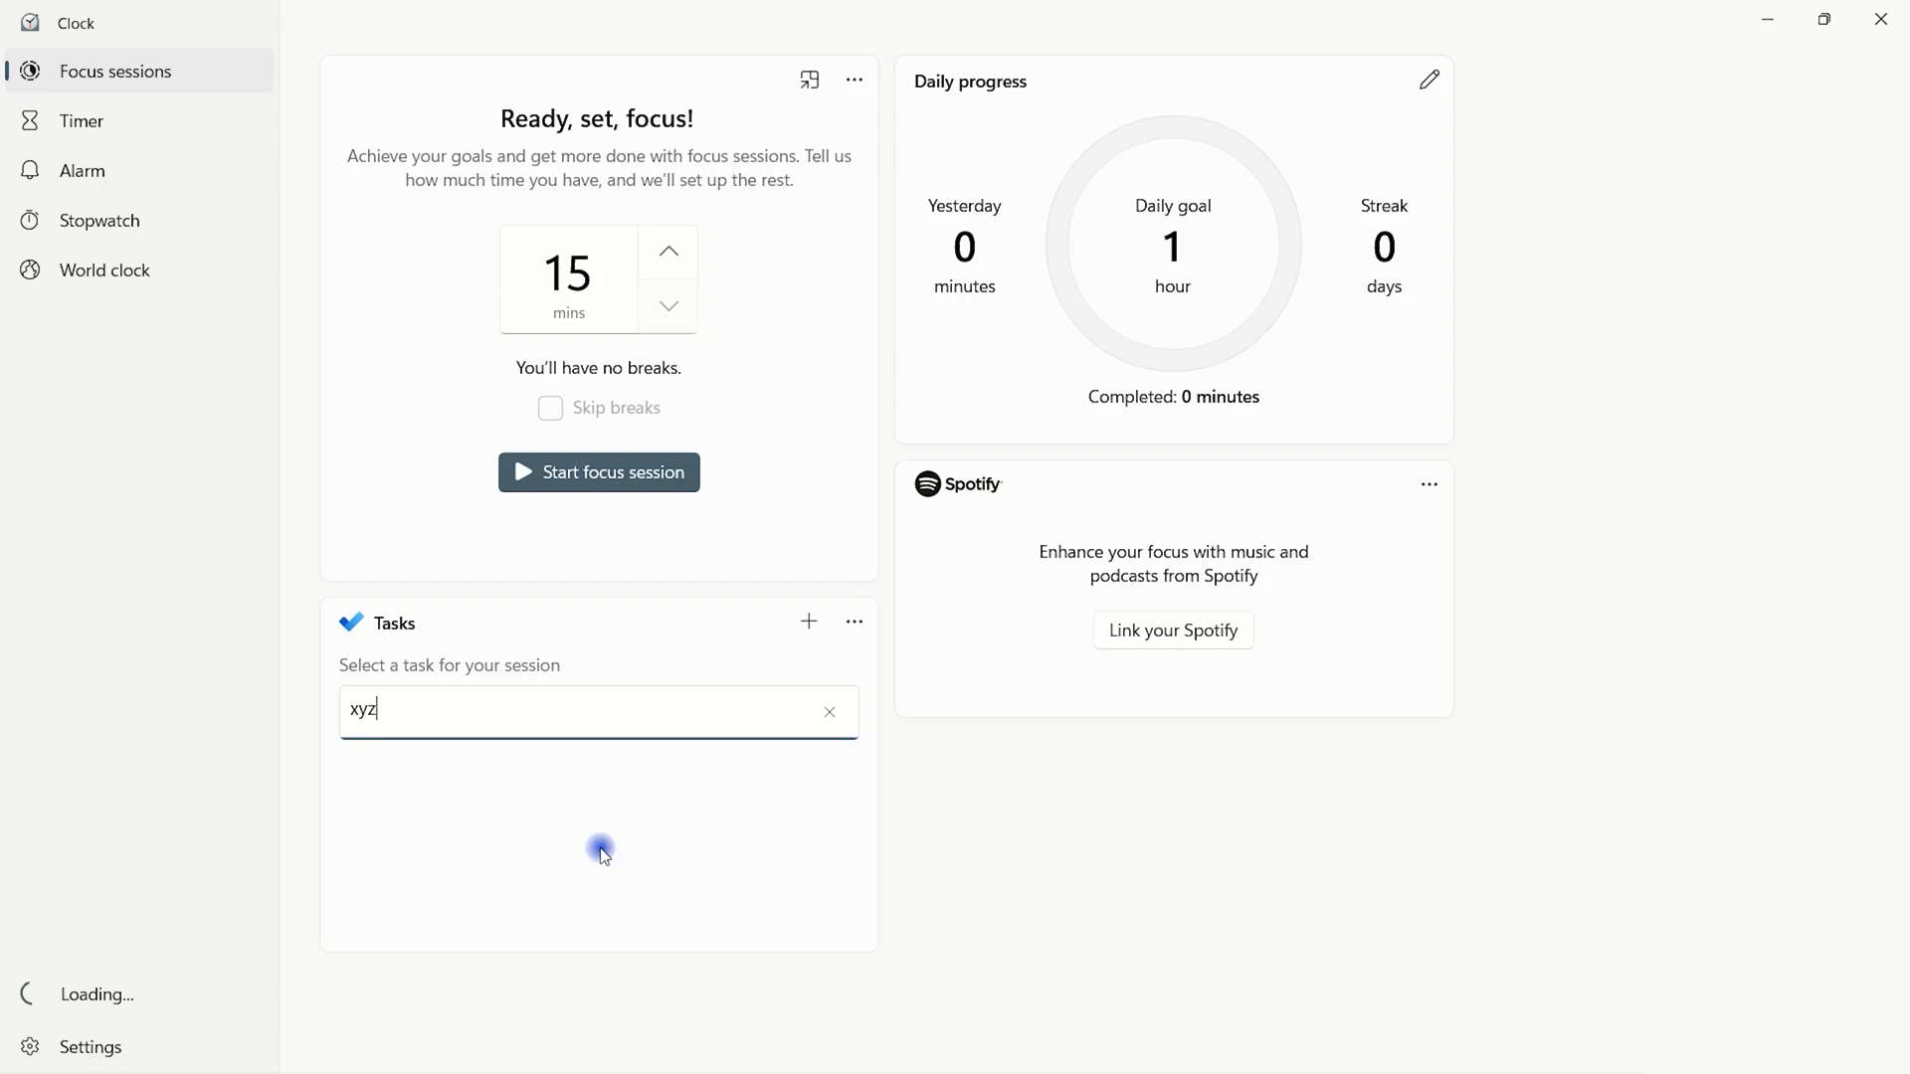
click(603, 850)
click(355, 725)
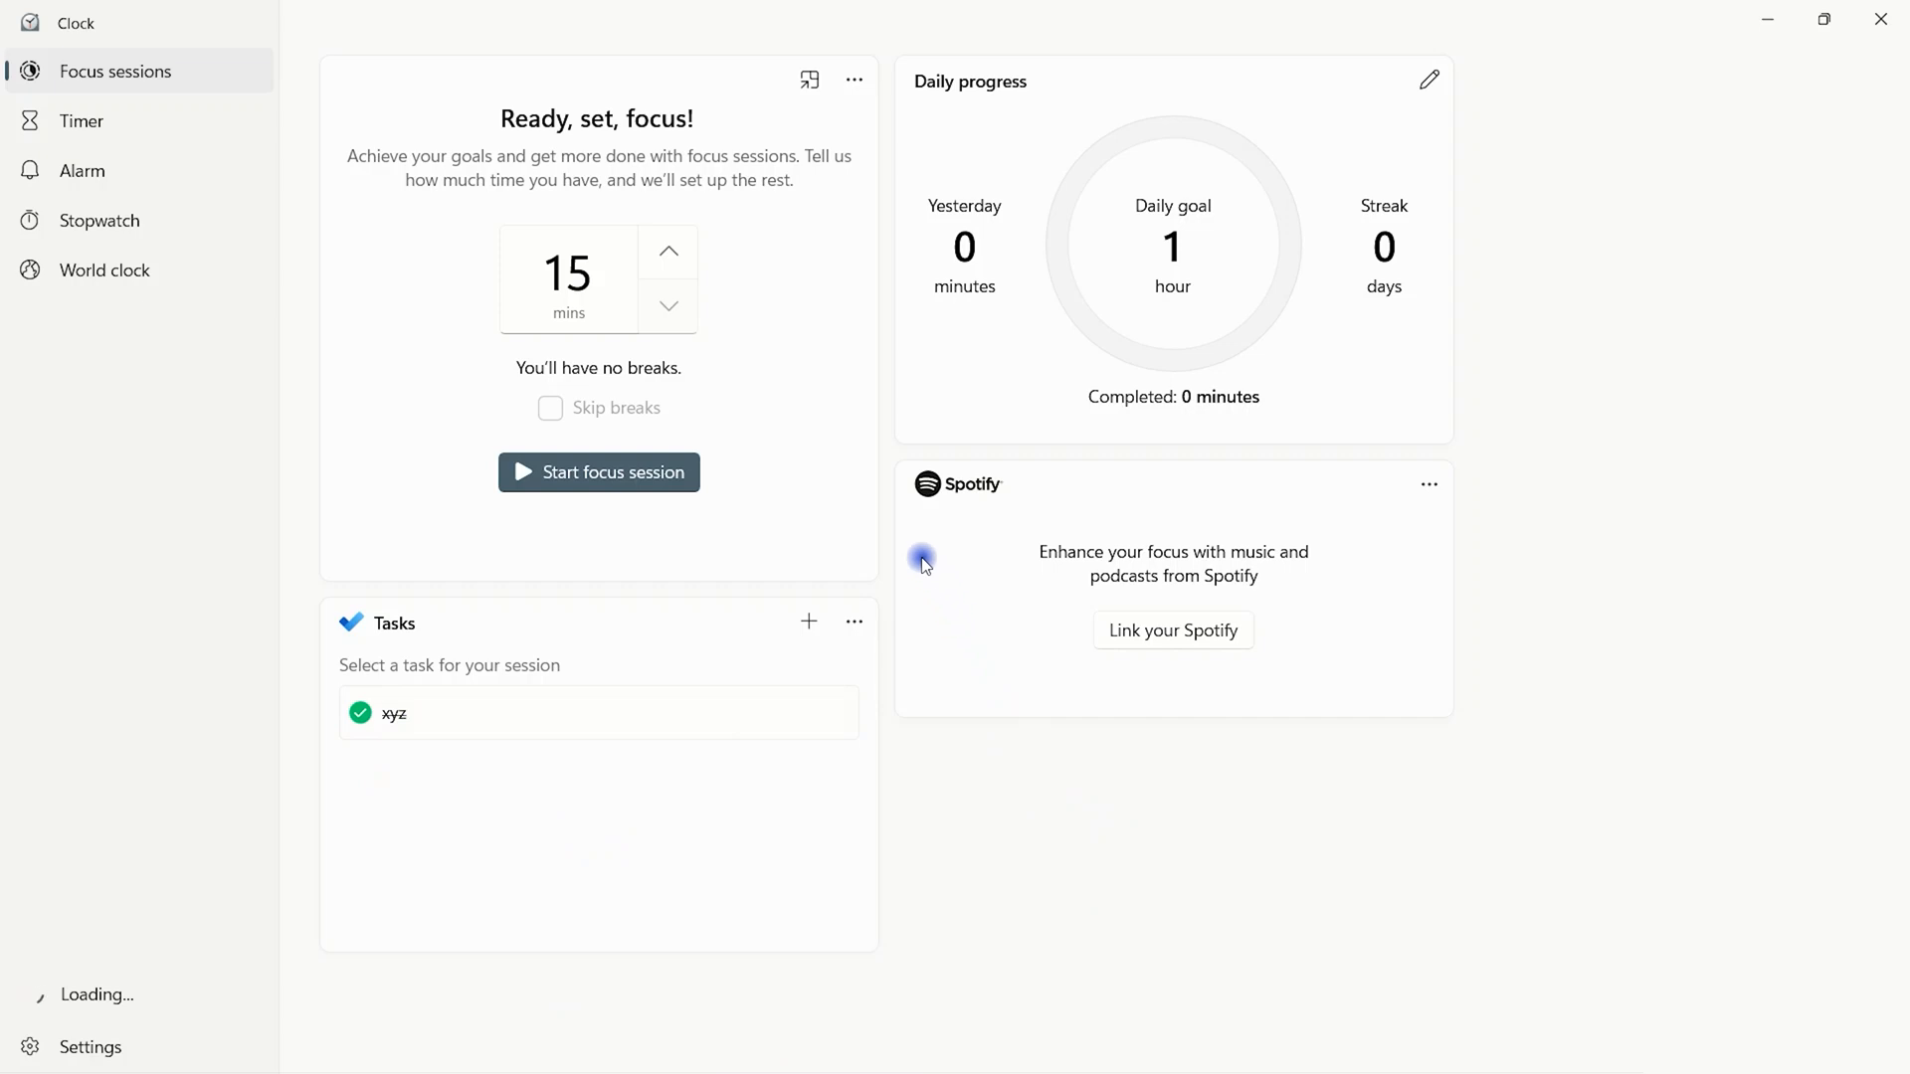
Raise the session length to 60 minutes and enable Skip breaks
click(669, 253)
click(668, 254)
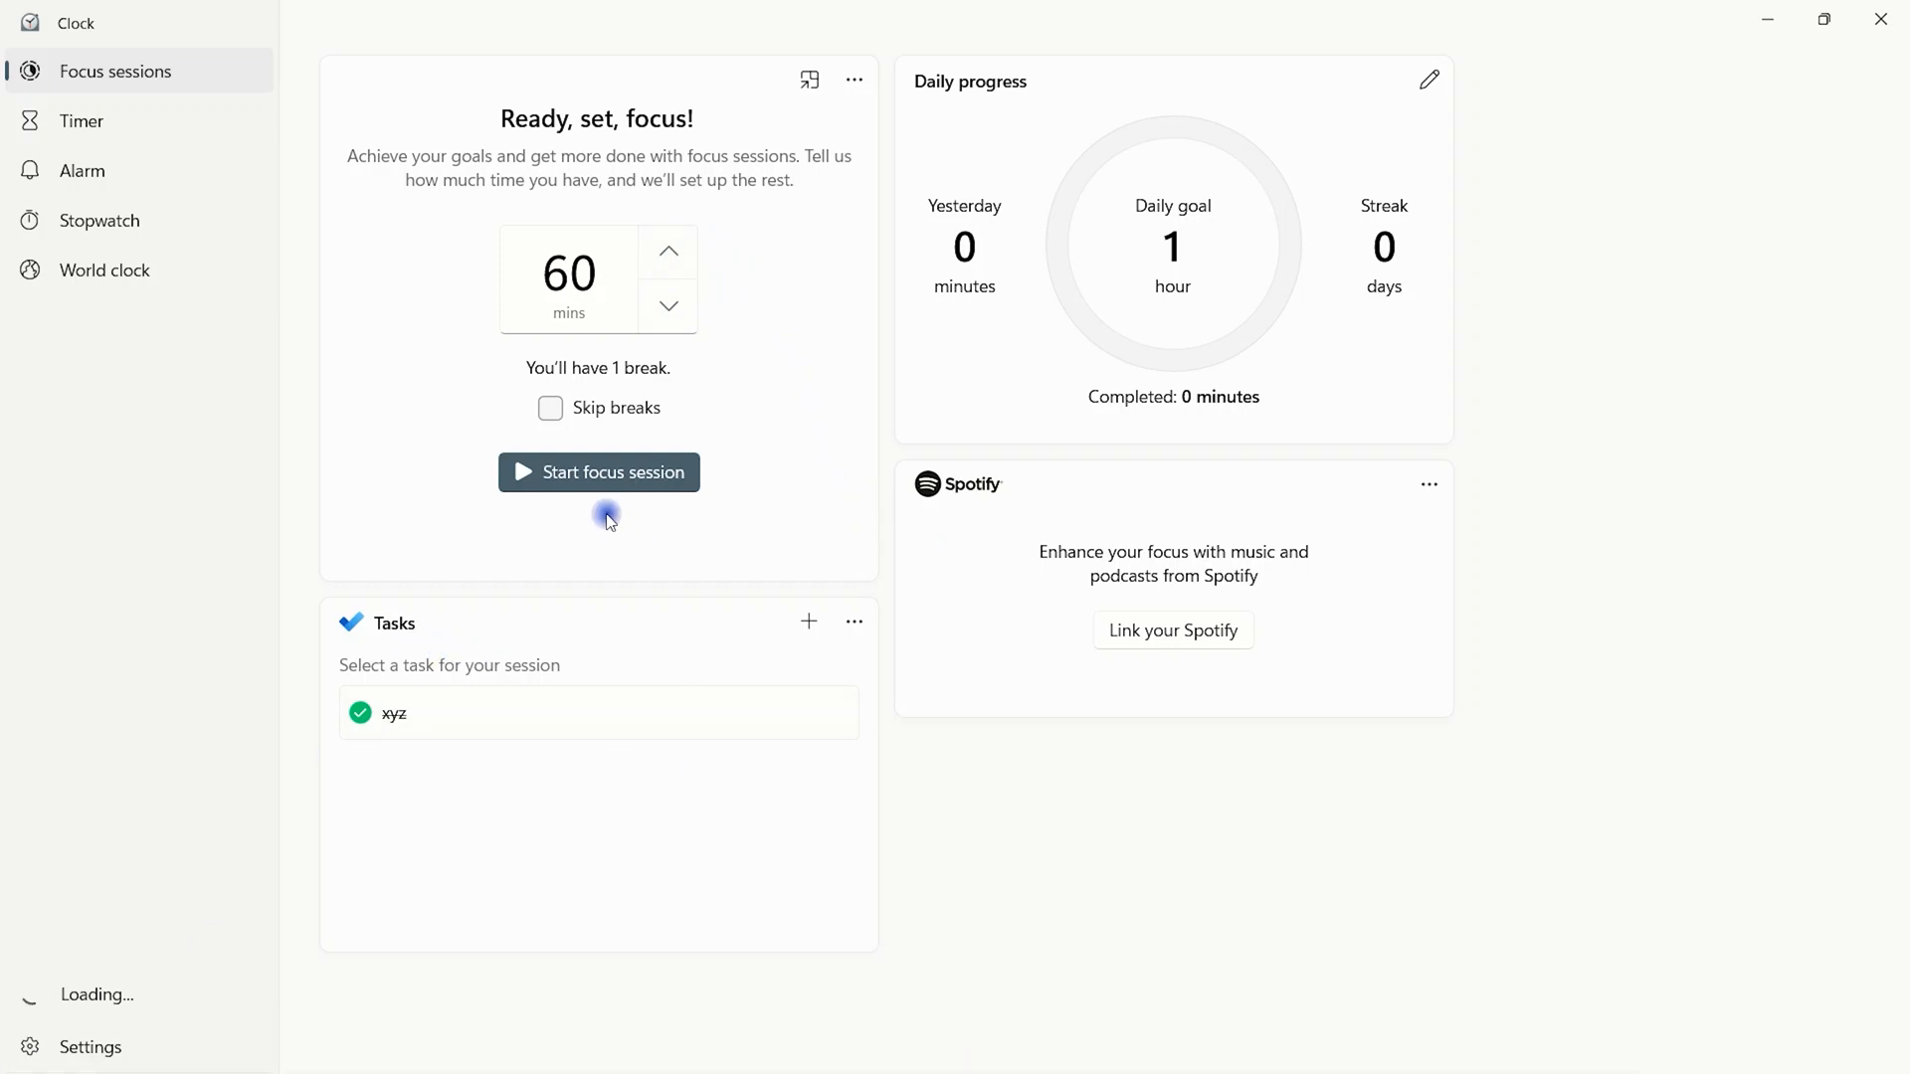
click(556, 411)
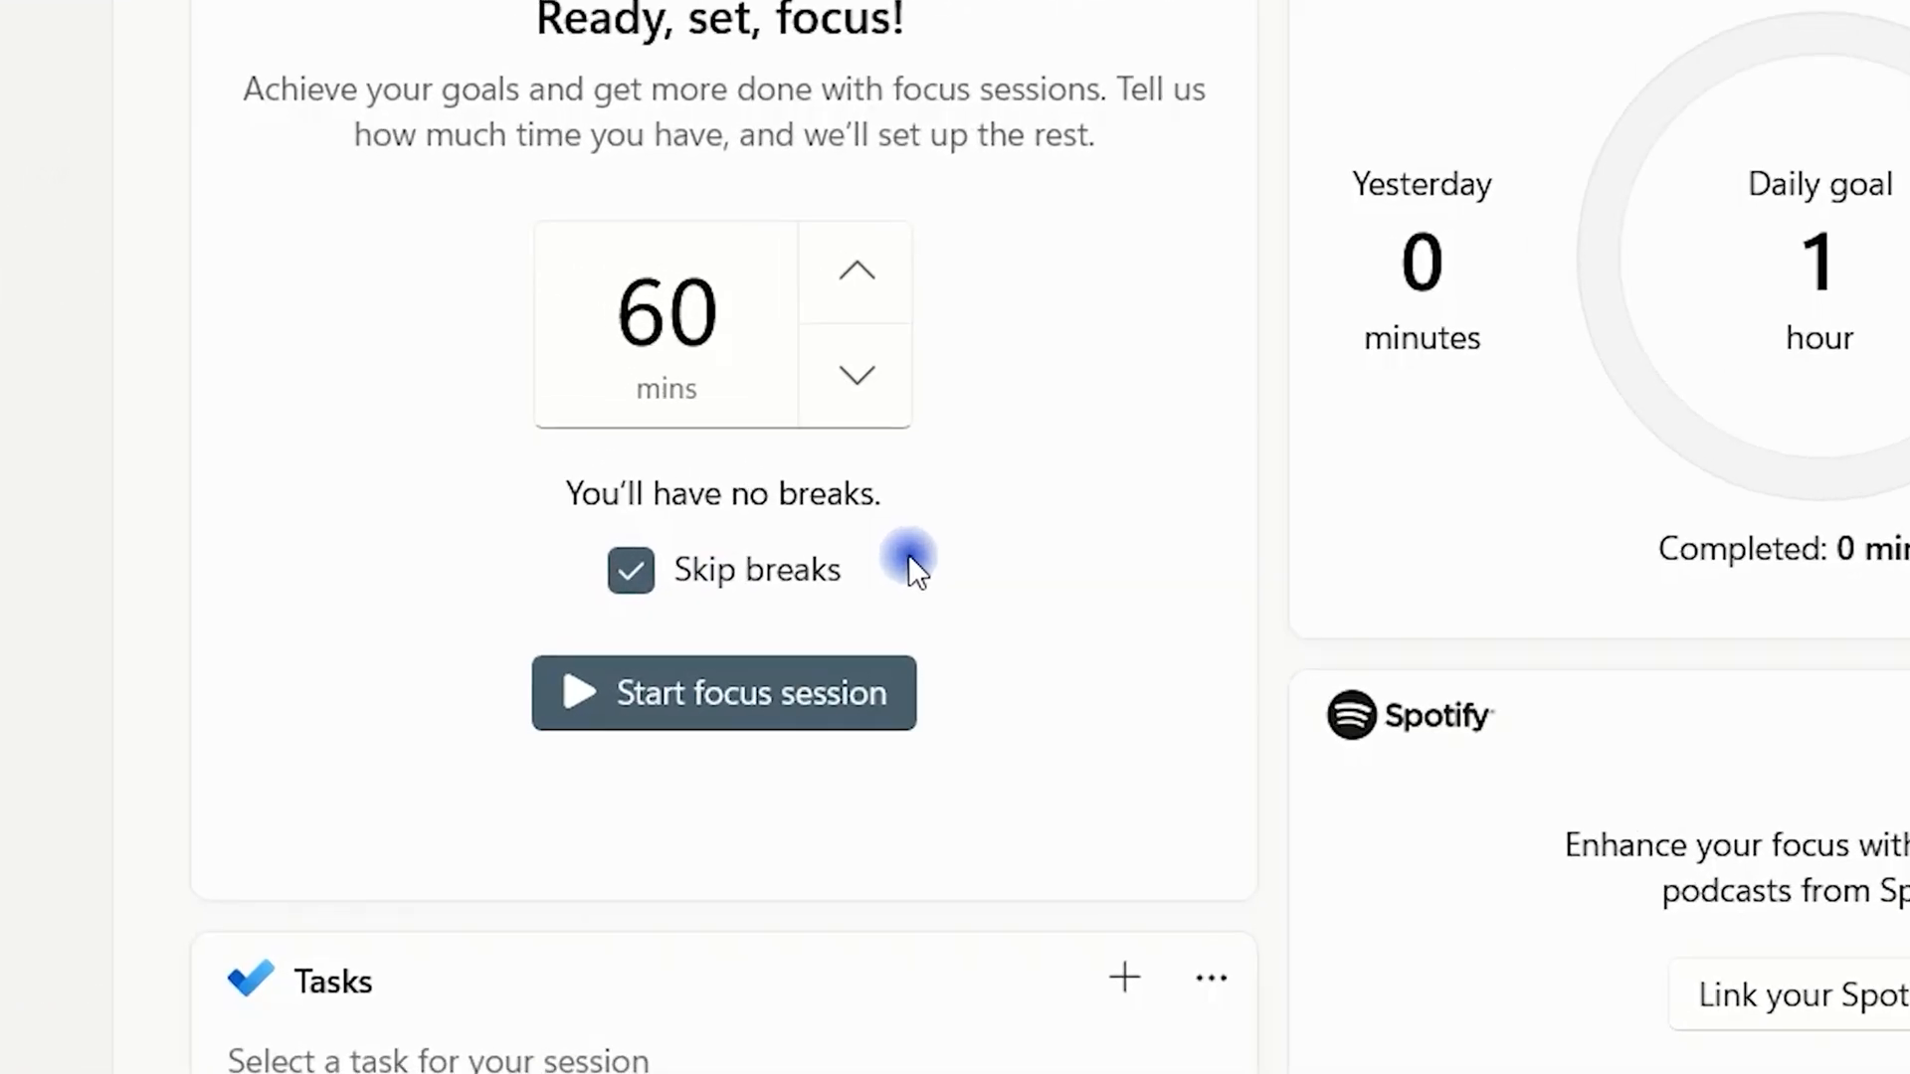
Start the 60-minute focus session countdown on the xyz task
click(828, 688)
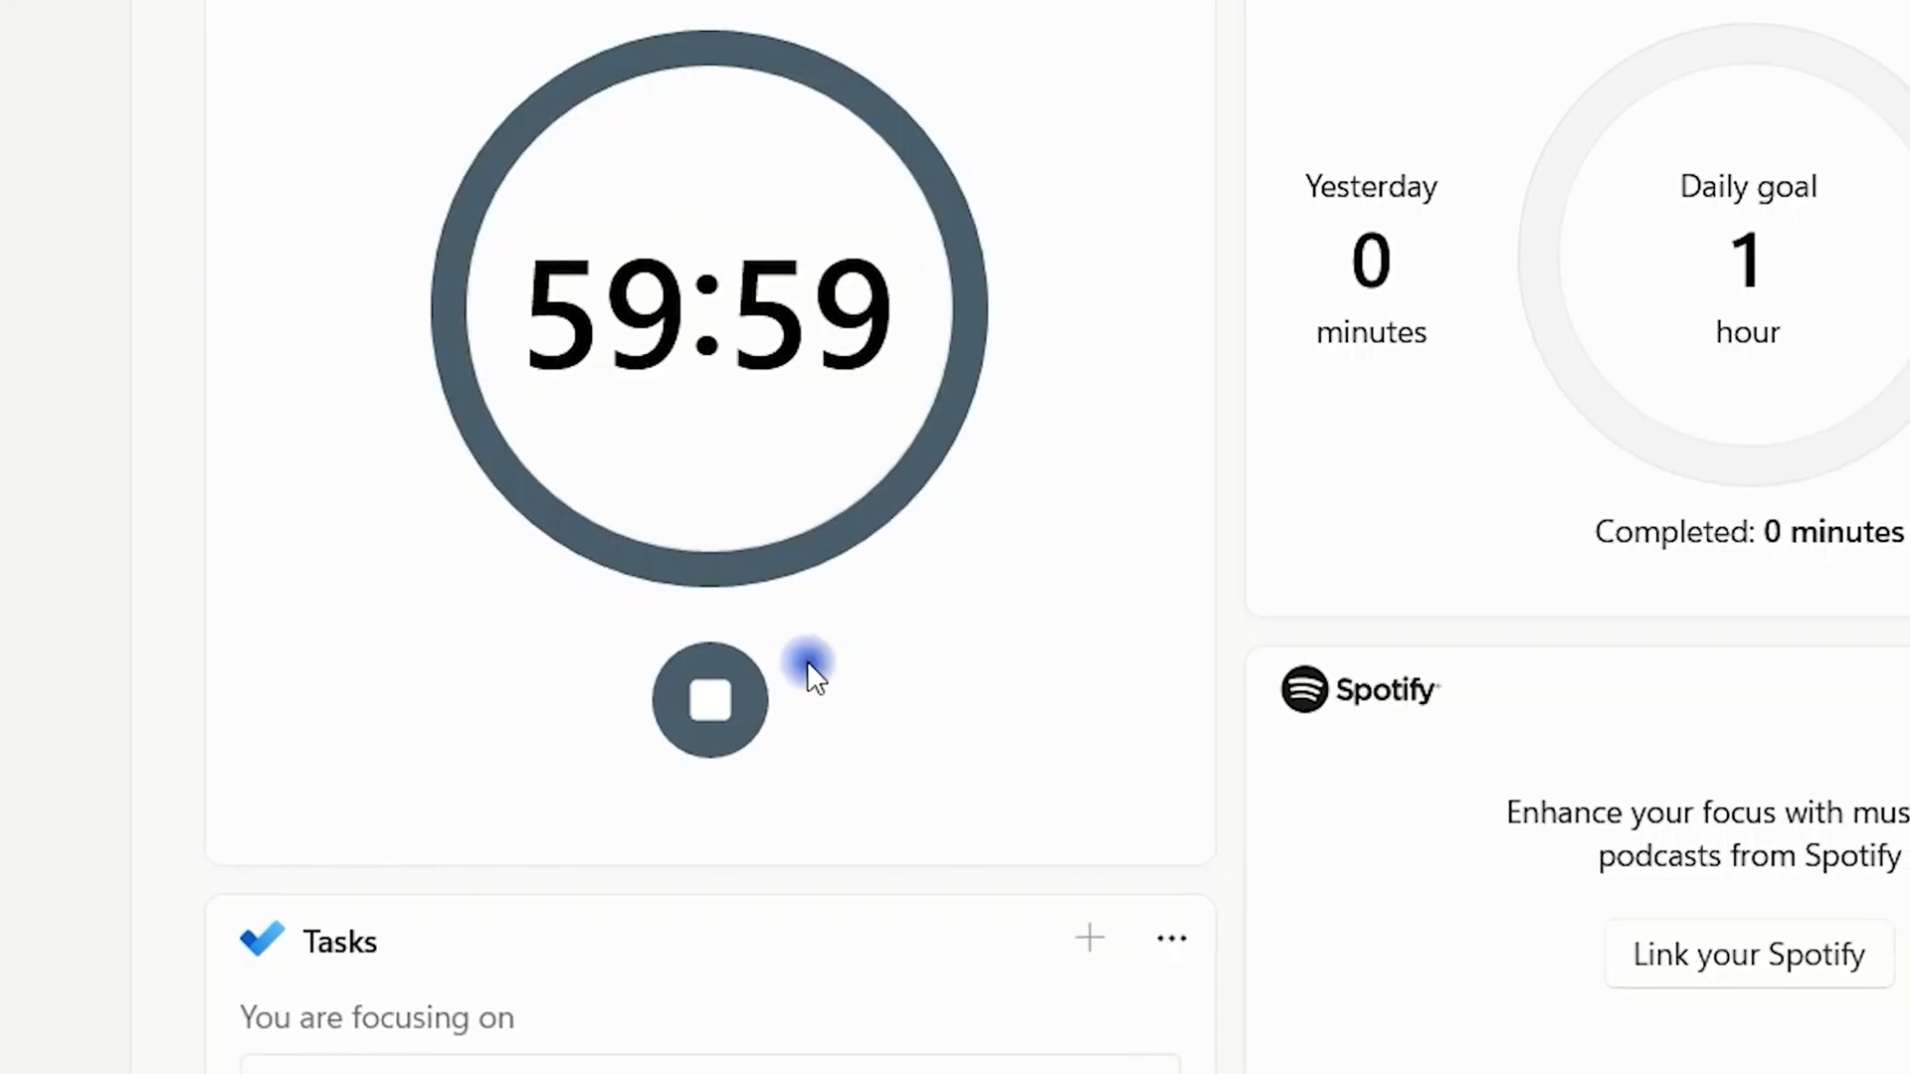